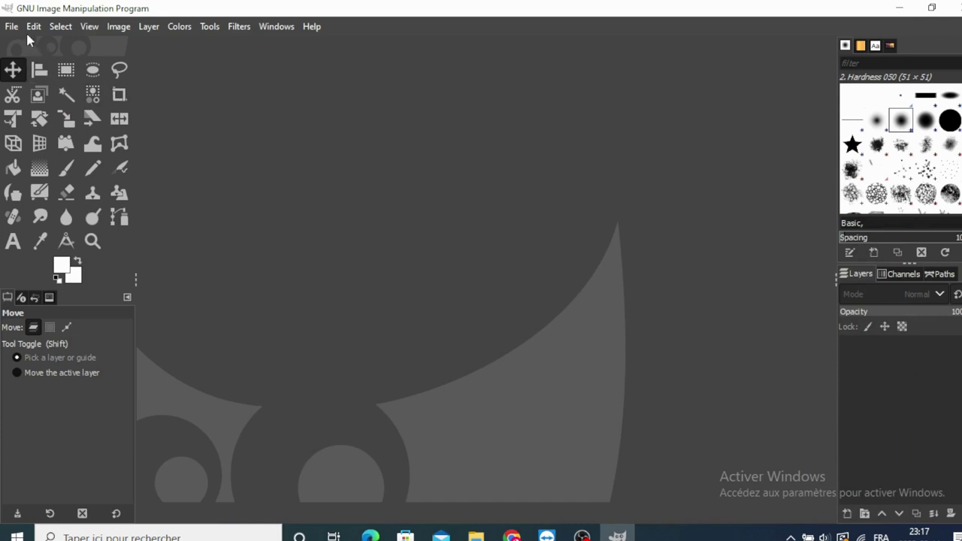
- Open shutterstock_1938868960.png.webp from the gimp folder
{"action": "left_click", "coordinate": [13, 26]}
{"action": "left_click", "coordinate": [17, 83]}
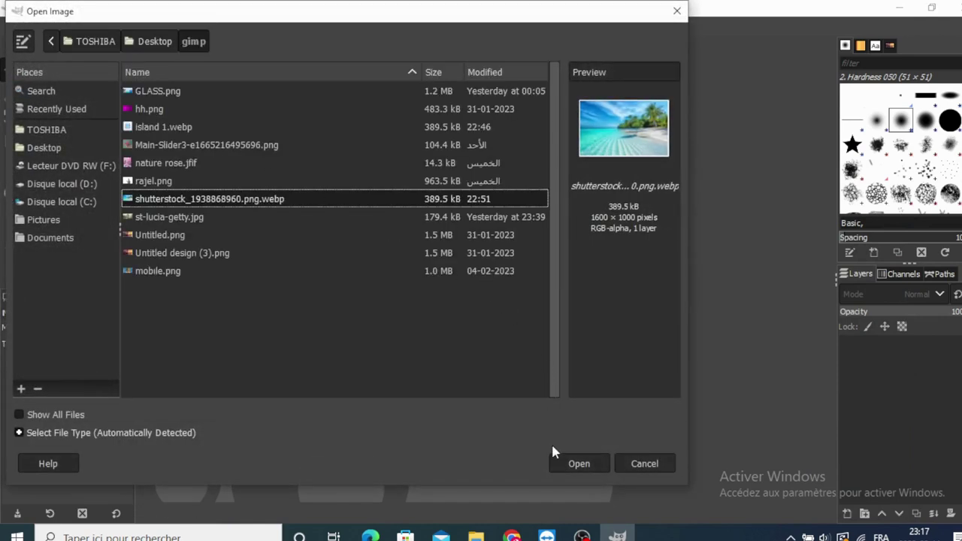
{"action": "left_click", "coordinate": [569, 463]}
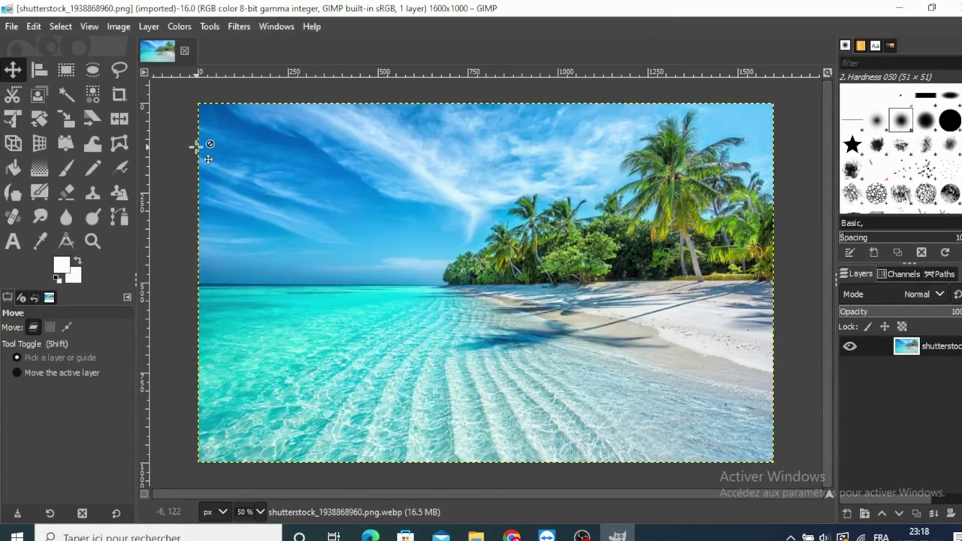
- Add a horizontal guide at 50% of the image height
{"action": "left_click", "coordinate": [118, 27]}
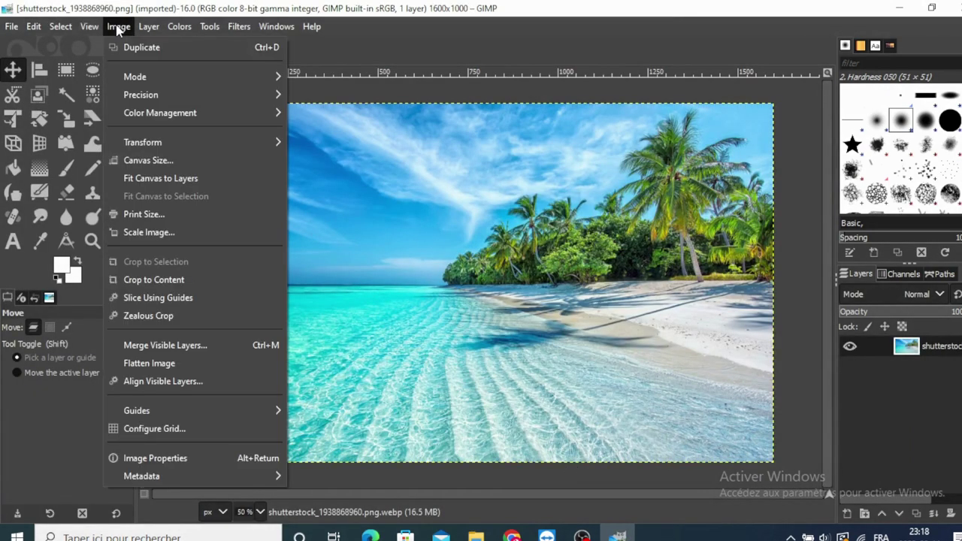
{"action": "mouse_move", "coordinate": [137, 411]}
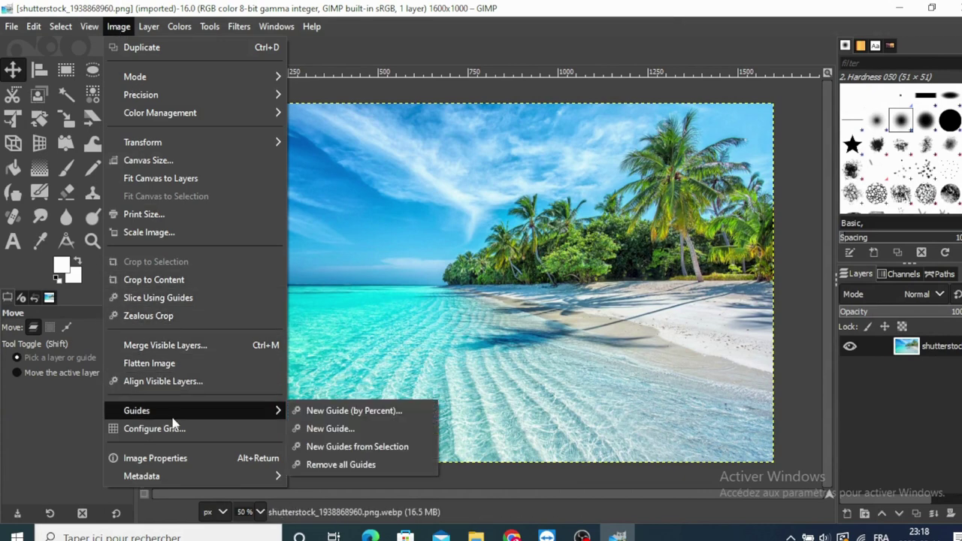
{"action": "left_click", "coordinate": [324, 410]}
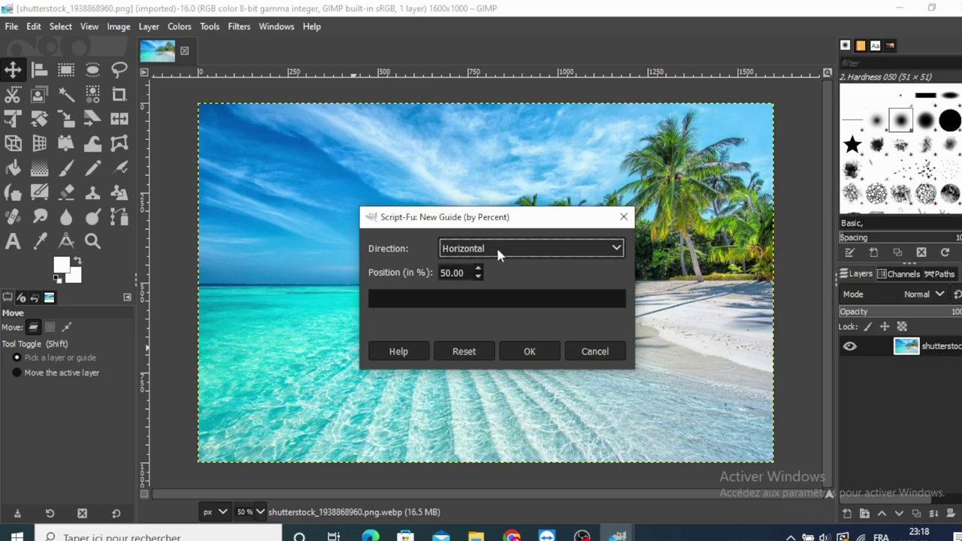
{"action": "left_click", "coordinate": [526, 351]}
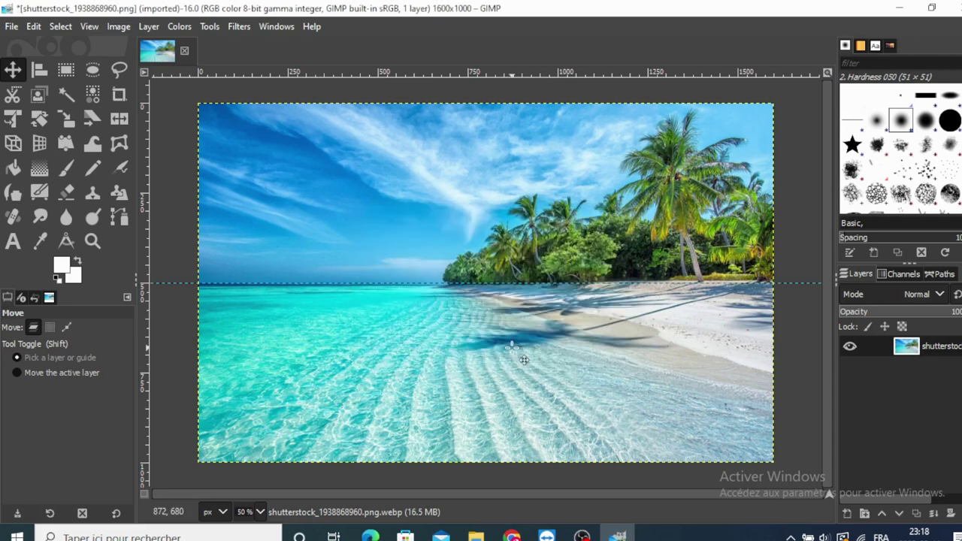
- Add a vertical guide at 50% of the image width
{"action": "left_click", "coordinate": [118, 27]}
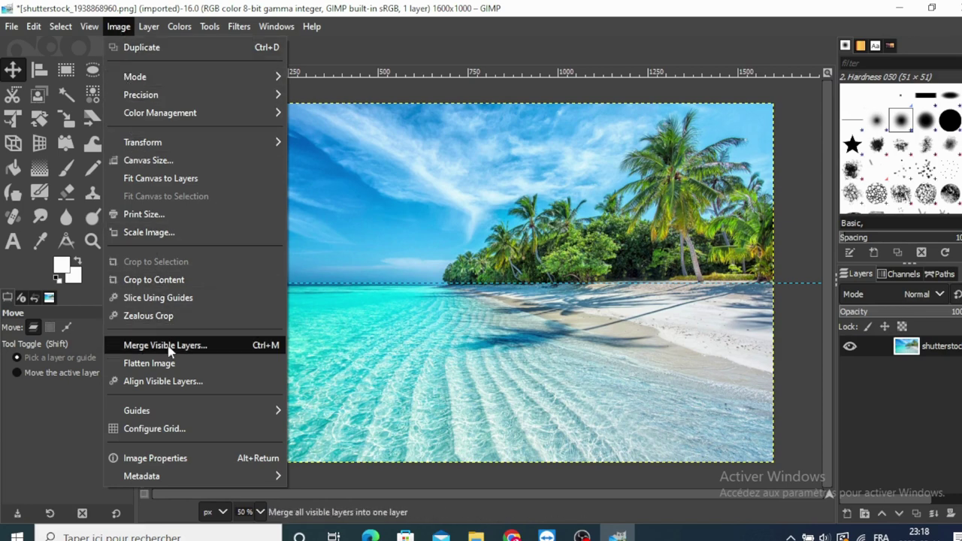
{"action": "mouse_move", "coordinate": [136, 411]}
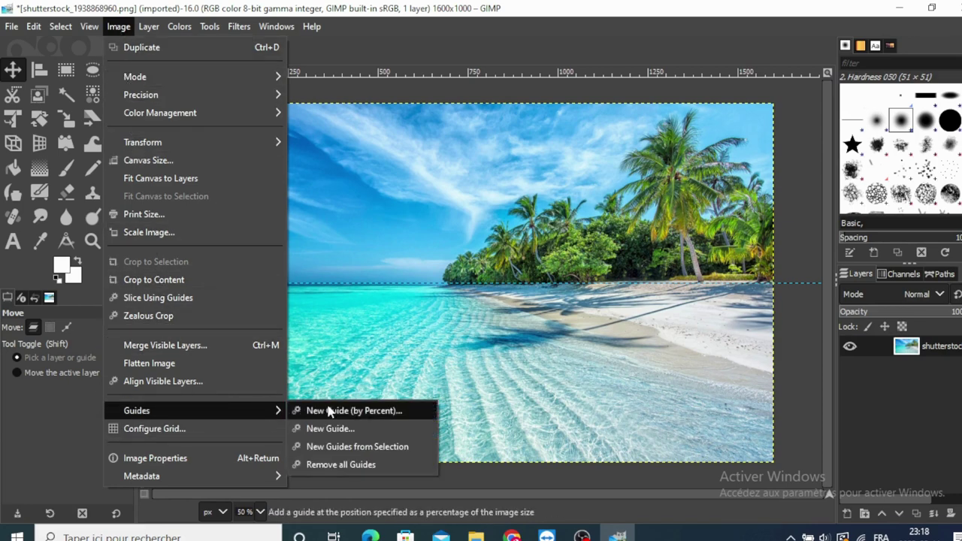
{"action": "left_click", "coordinate": [319, 411]}
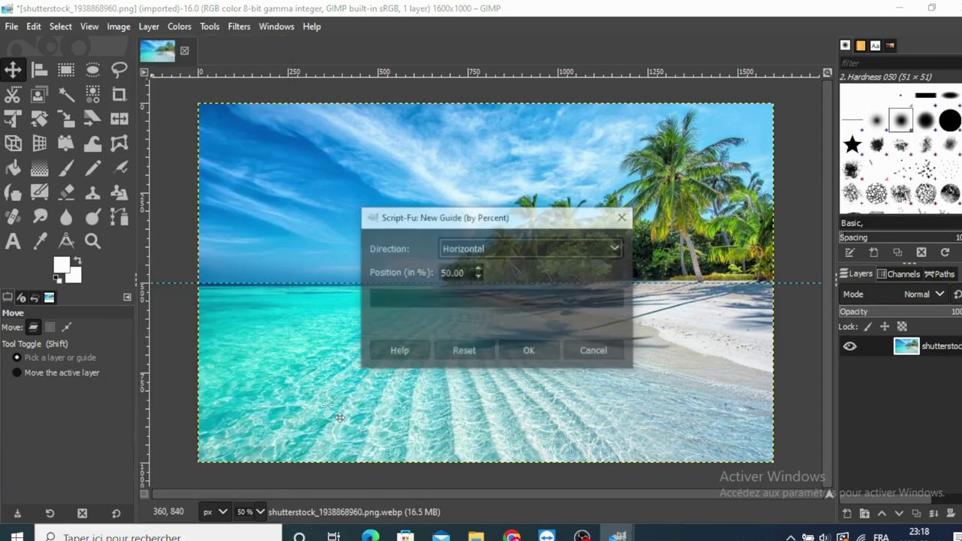
{"action": "left_click", "coordinate": [543, 249]}
{"action": "left_click", "coordinate": [536, 286]}
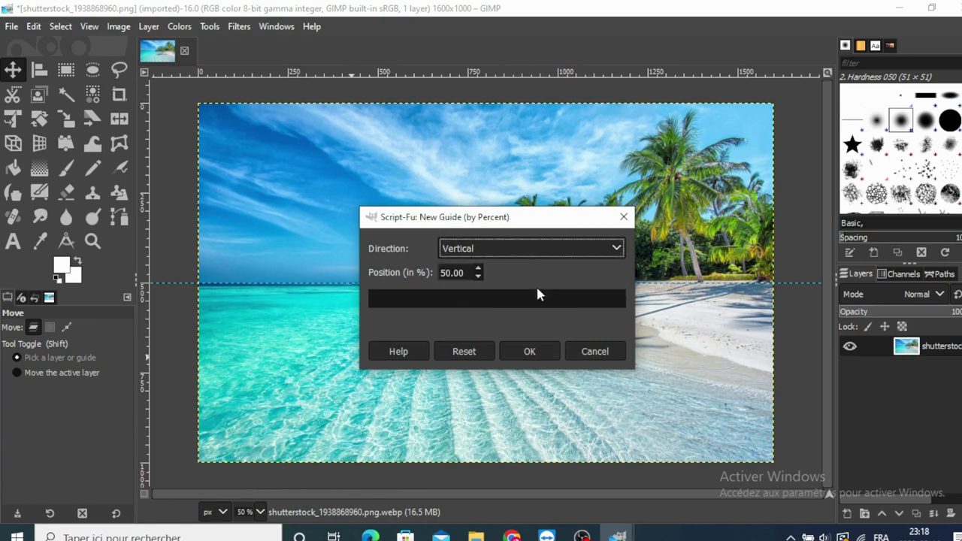
{"action": "left_click", "coordinate": [534, 352]}
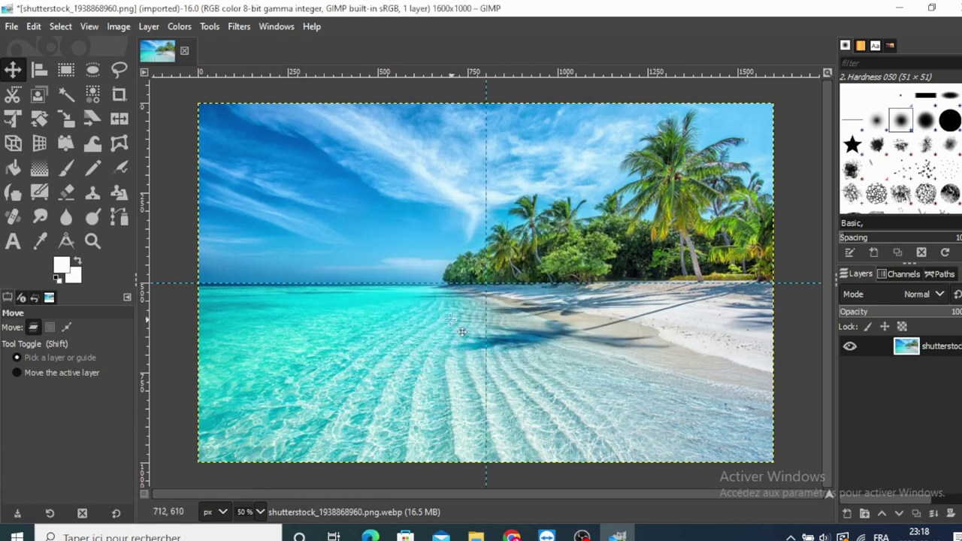
- Draw a wide rectangle selection expanding from the guide crossing at the centre
{"action": "left_click", "coordinate": [66, 70]}
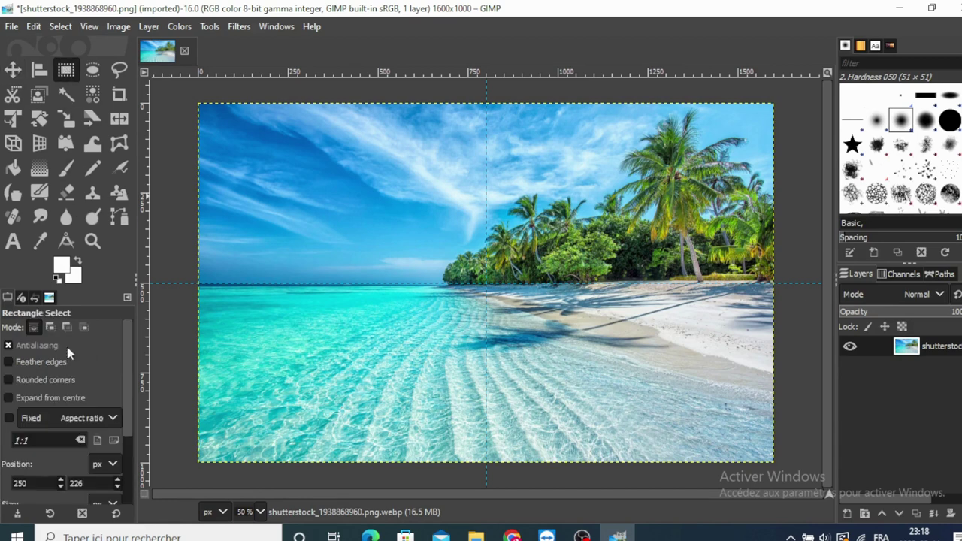
{"action": "left_click", "coordinate": [9, 399]}
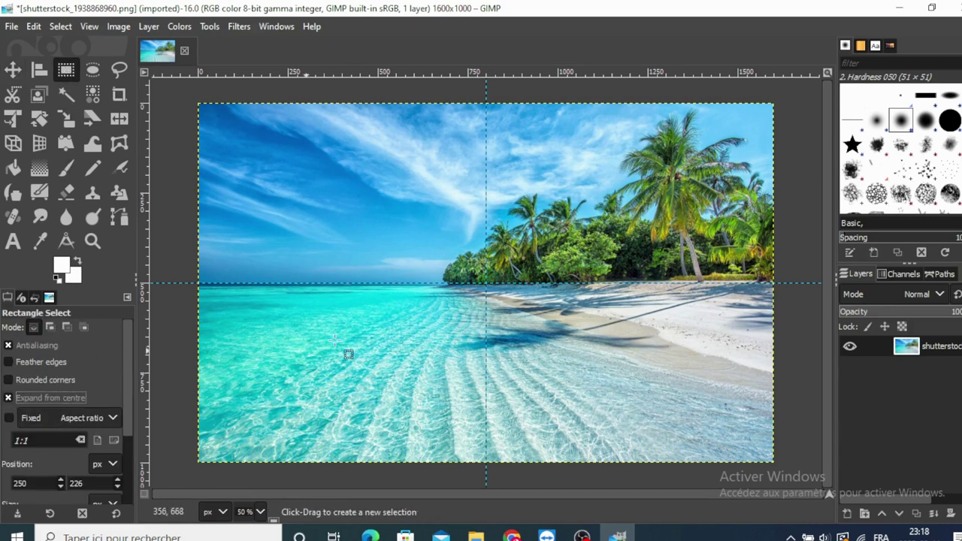
{"action": "left_click", "coordinate": [486, 284]}
{"action": "left_click_drag", "start_coordinate": [487, 283], "coordinate": [316, 387]}
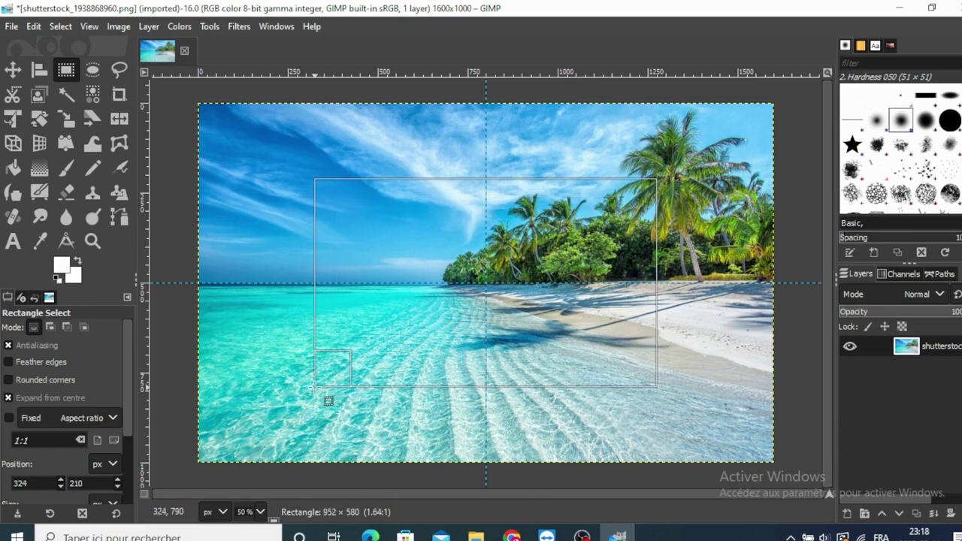
{"action": "left_click_drag", "start_coordinate": [316, 387], "coordinate": [301, 375]}
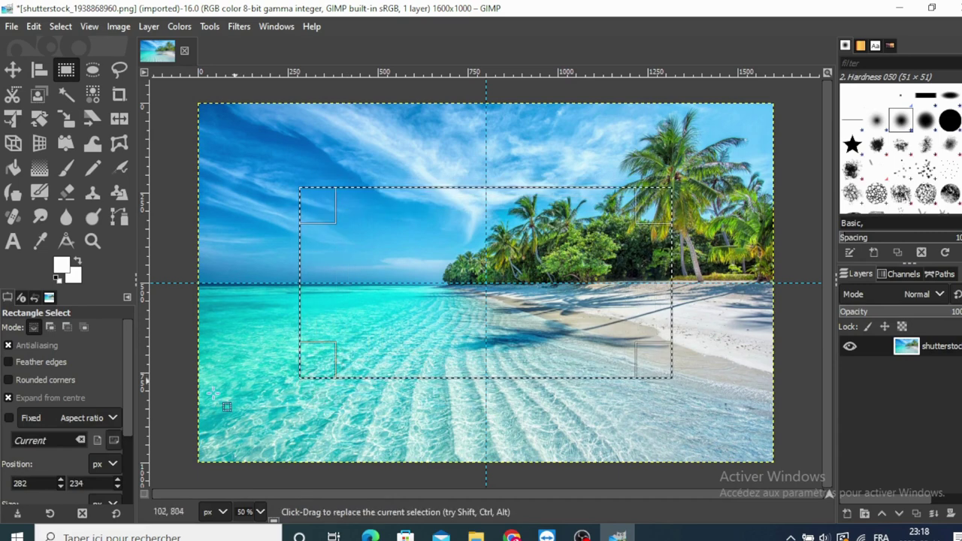
- Give the selection rounded corners with radius 179.1
{"action": "left_click", "coordinate": [10, 381]}
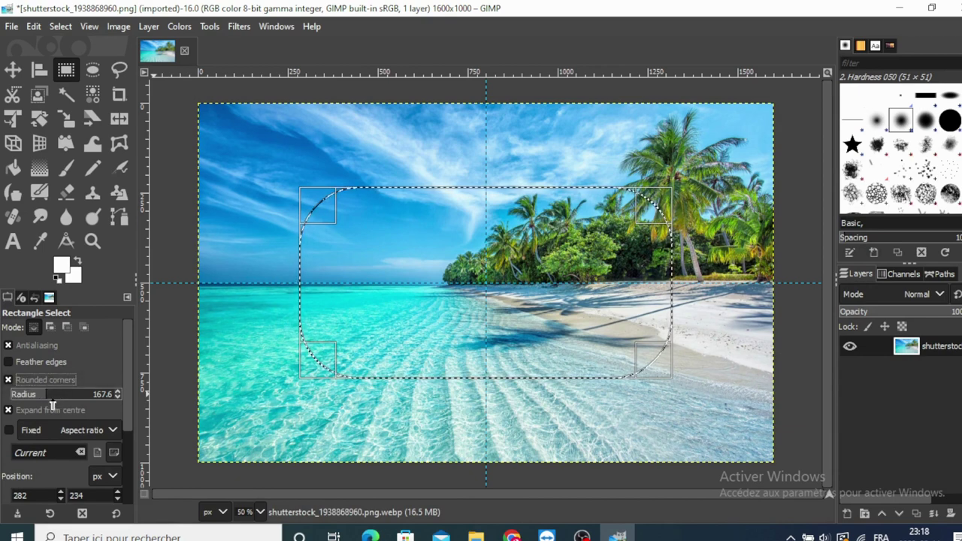
{"action": "mouse_move", "coordinate": [49, 401]}
{"action": "left_mouse_down"}
{"action": "mouse_move", "coordinate": [31, 395]}
{"action": "mouse_move", "coordinate": [48, 398]}
{"action": "left_mouse_up"}
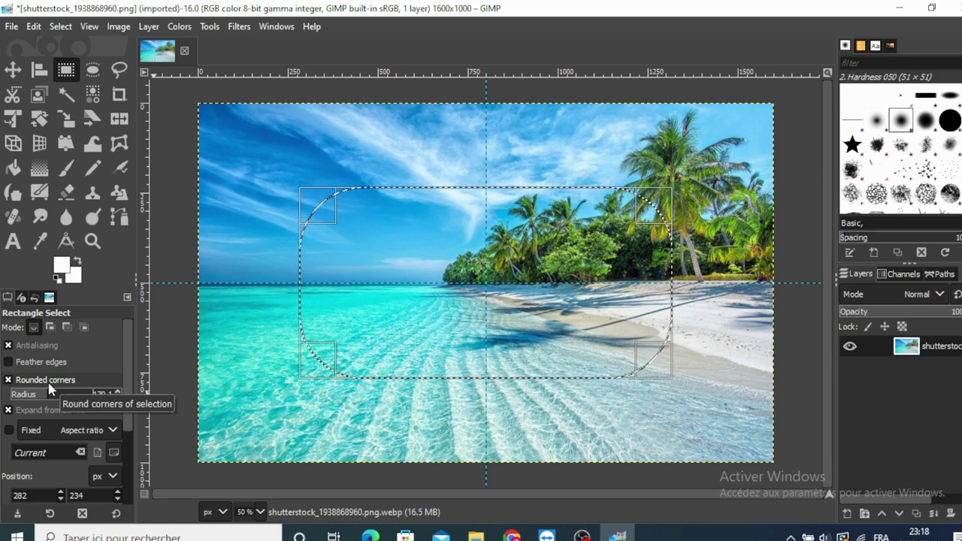
{"action": "left_click", "coordinate": [236, 28]}
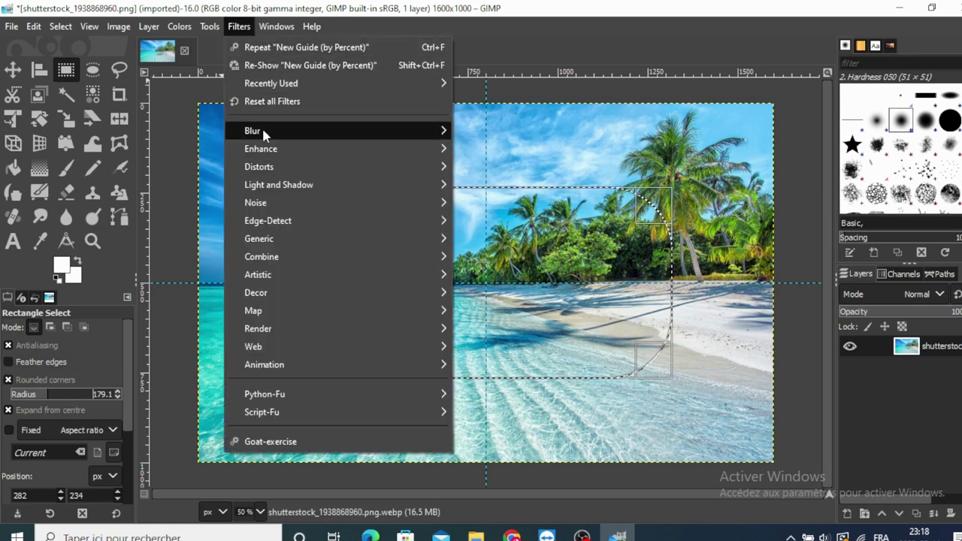
{"action": "mouse_move", "coordinate": [252, 131]}
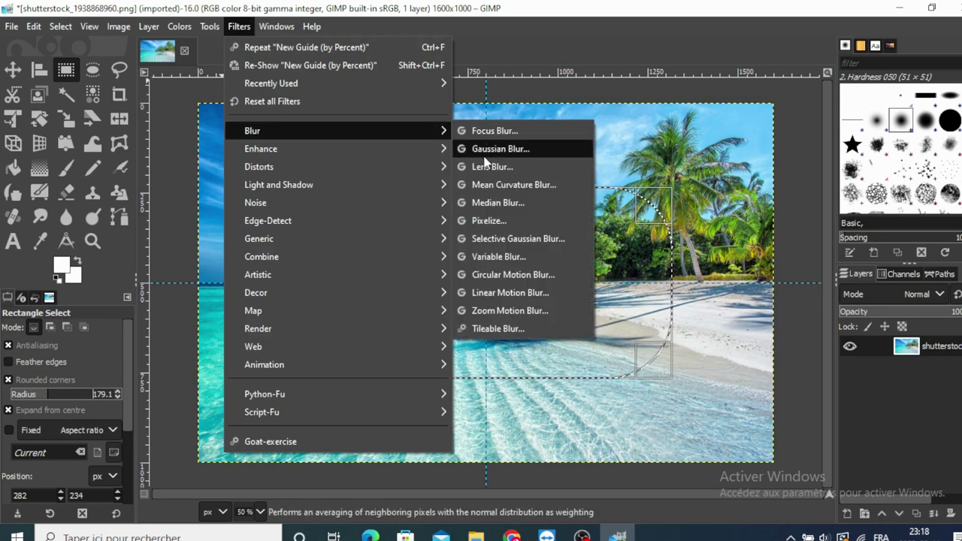
- Apply a Gaussian Blur of about 11.83 inside the rounded-rectangle selection
{"action": "left_click", "coordinate": [486, 162]}
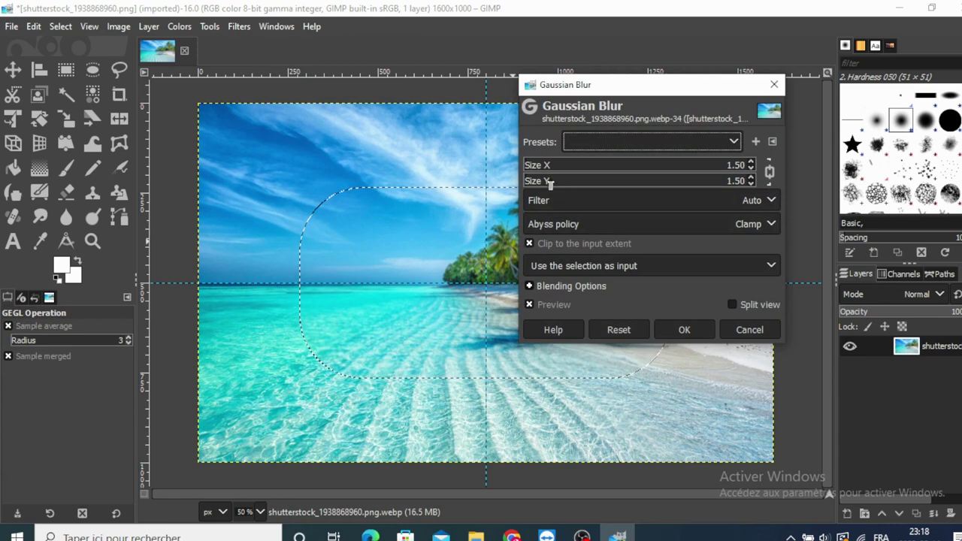
{"action": "left_click_drag", "start_coordinate": [530, 176], "coordinate": [551, 175]}
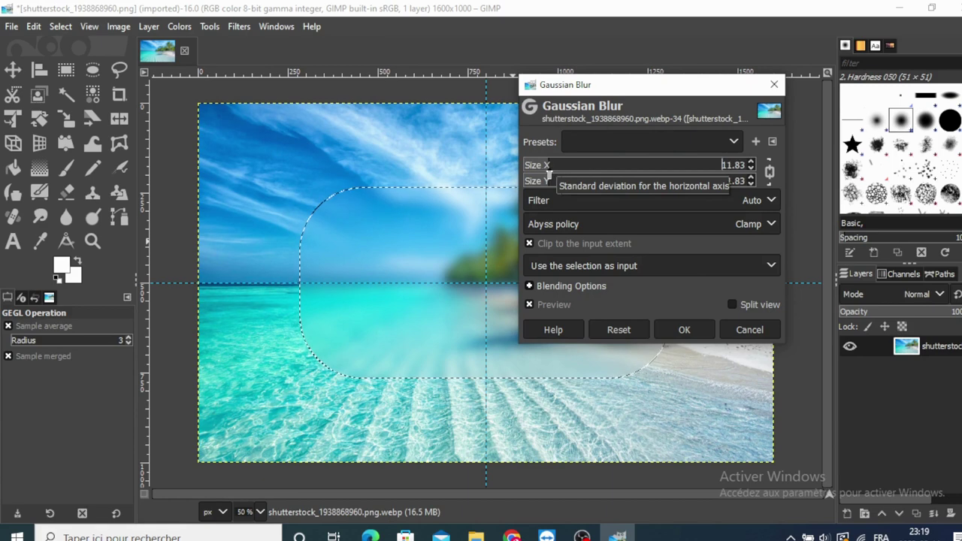
{"action": "left_click", "coordinate": [683, 335]}
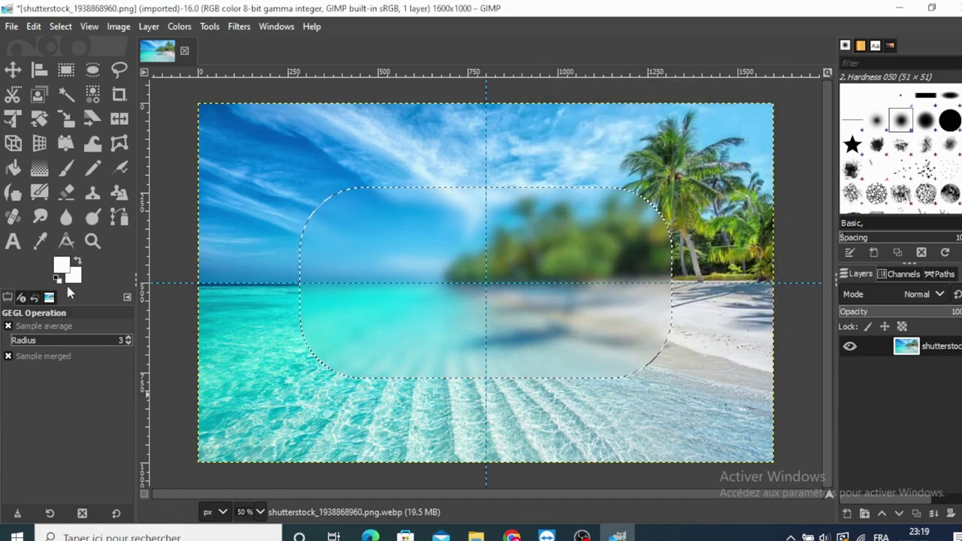
{"action": "left_click", "coordinate": [16, 73]}
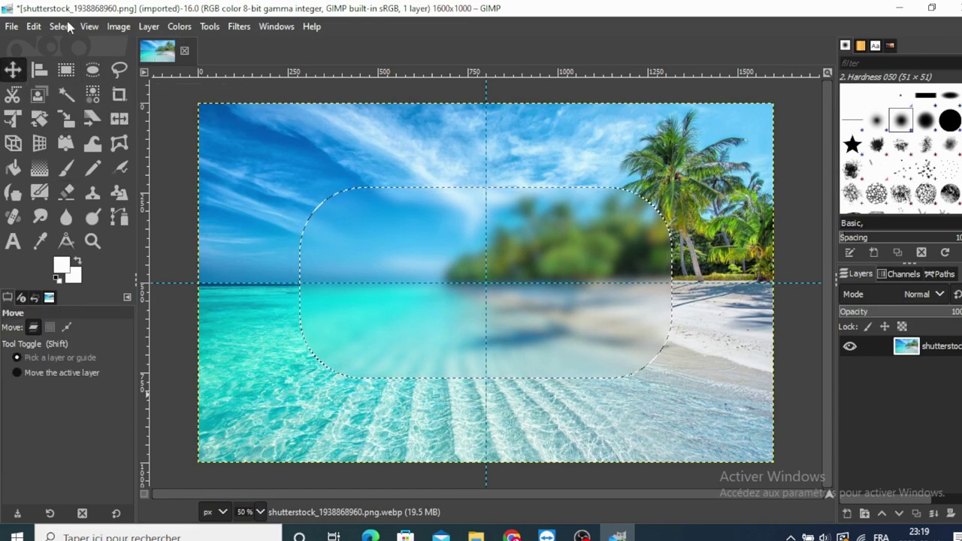
- Convert the selection into a 2 px smooth border along the panel edge
{"action": "left_click", "coordinate": [61, 26]}
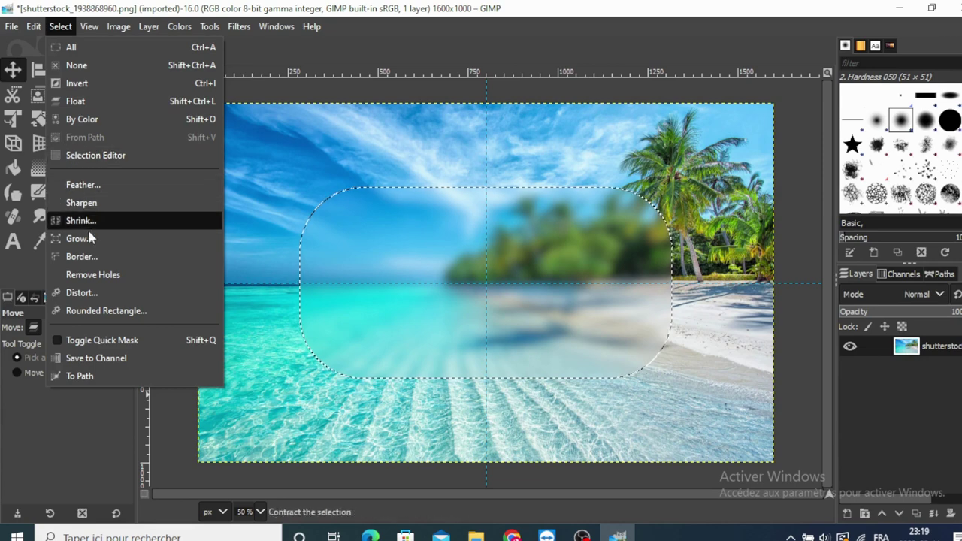
{"action": "left_click", "coordinate": [89, 257]}
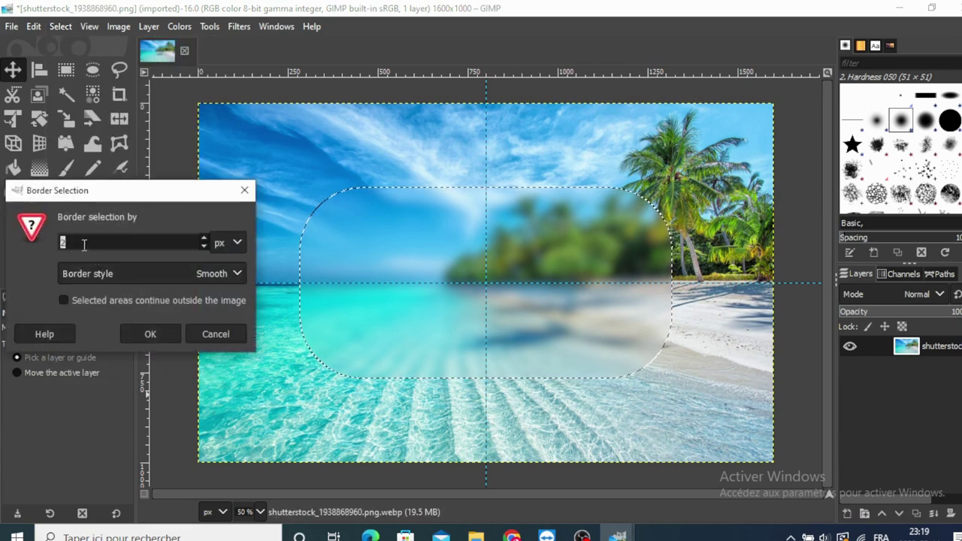
{"action": "left_click", "coordinate": [151, 333]}
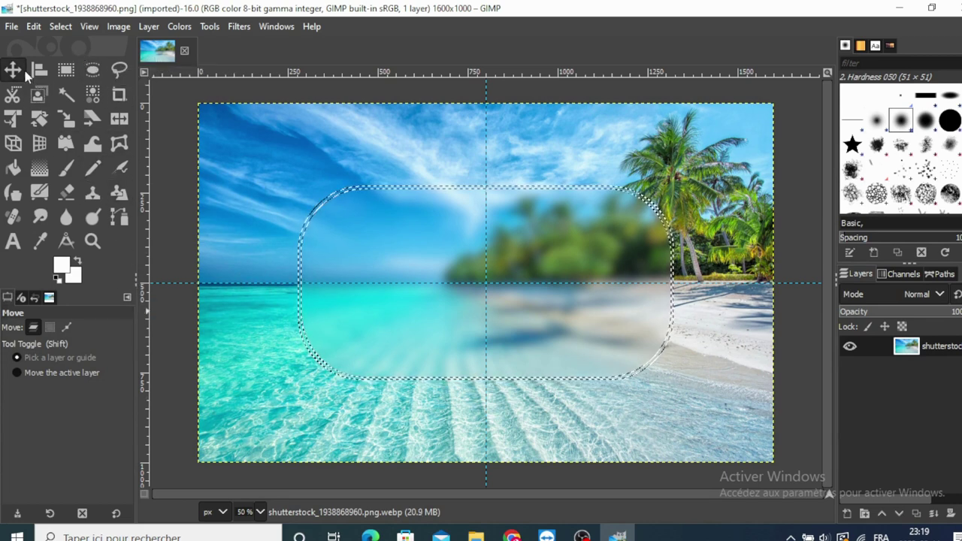
- Fill the border with a diagonal white-to-transparent gradient, then deselect everything
{"action": "left_click", "coordinate": [39, 170]}
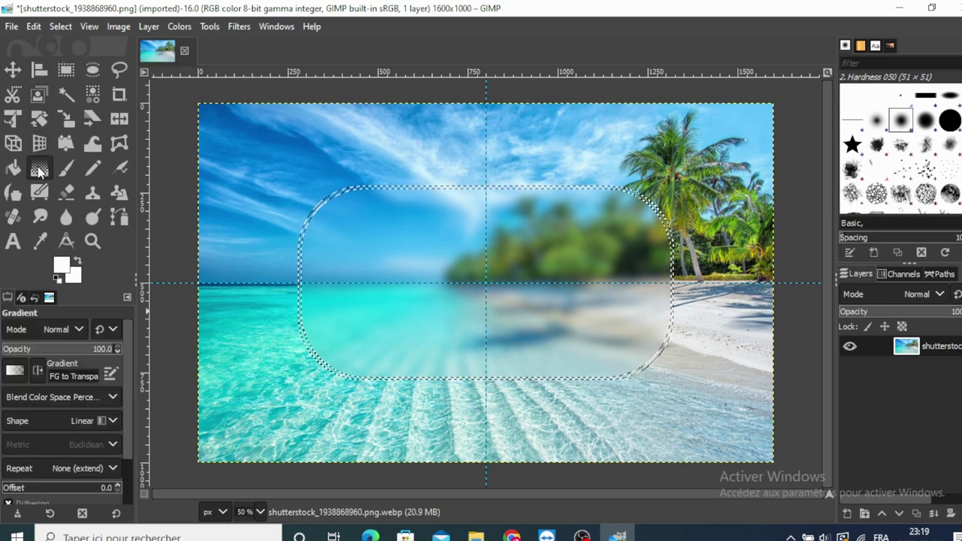
{"action": "left_click", "coordinate": [358, 142]}
{"action": "mouse_move", "coordinate": [358, 142]}
{"action": "left_mouse_down"}
{"action": "mouse_move", "coordinate": [591, 392]}
{"action": "mouse_move", "coordinate": [654, 412]}
{"action": "left_mouse_up"}
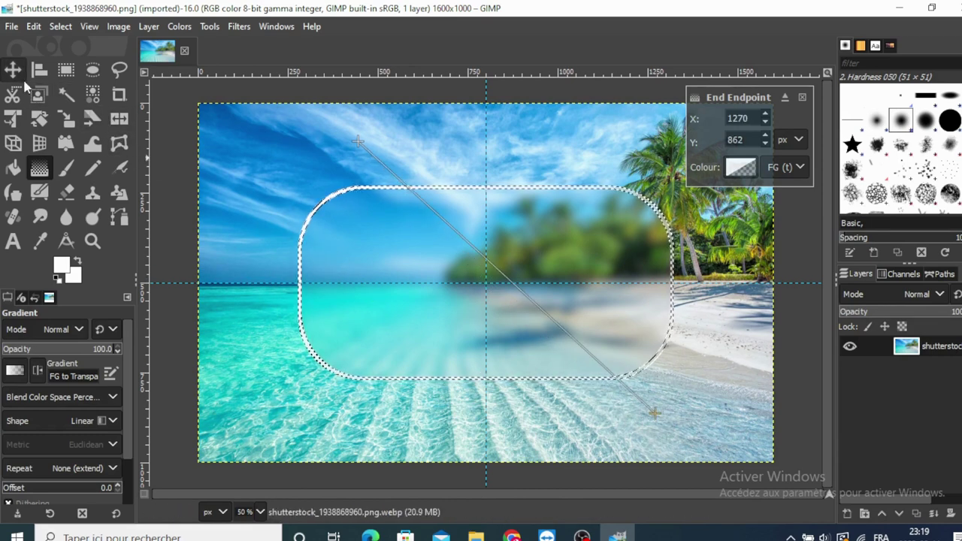
{"action": "left_click", "coordinate": [17, 73]}
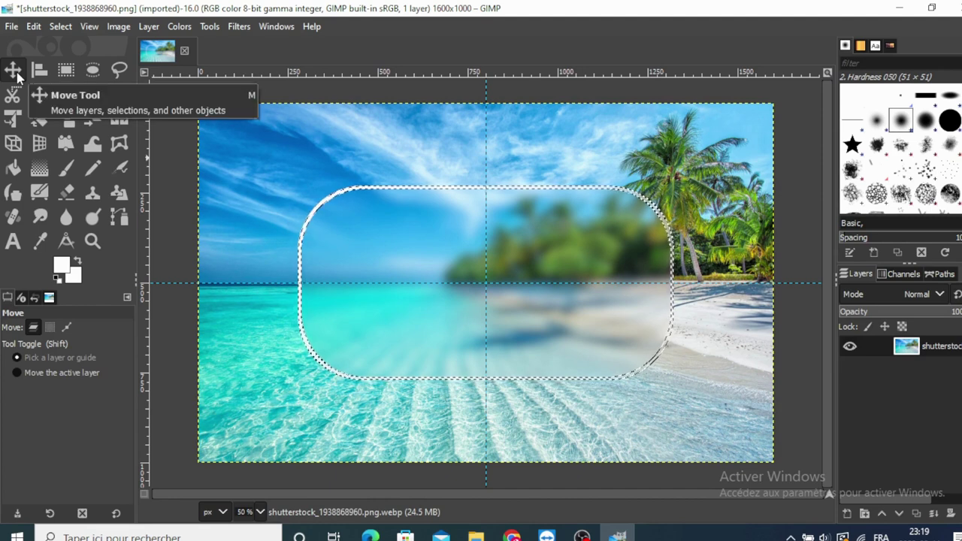
{"action": "left_click", "coordinate": [61, 26]}
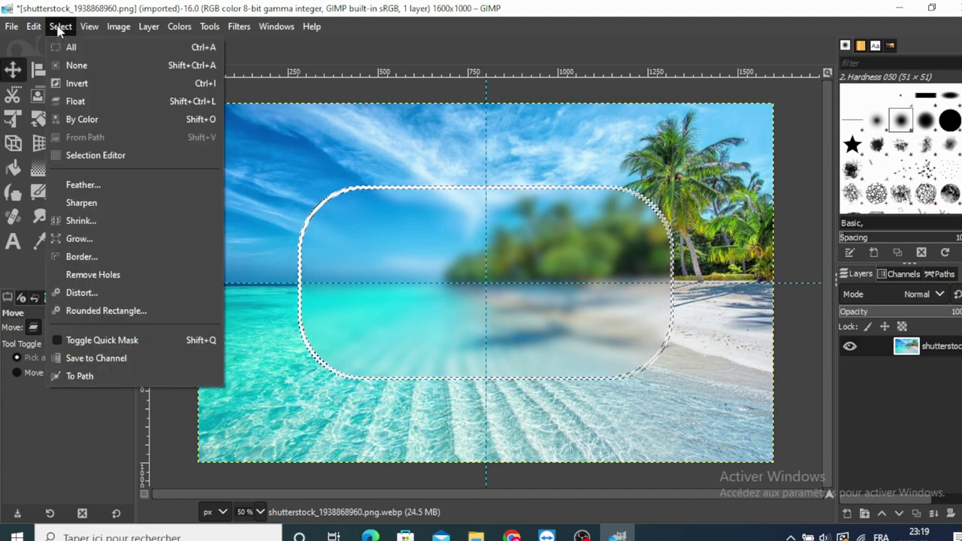
{"action": "left_click", "coordinate": [76, 66]}
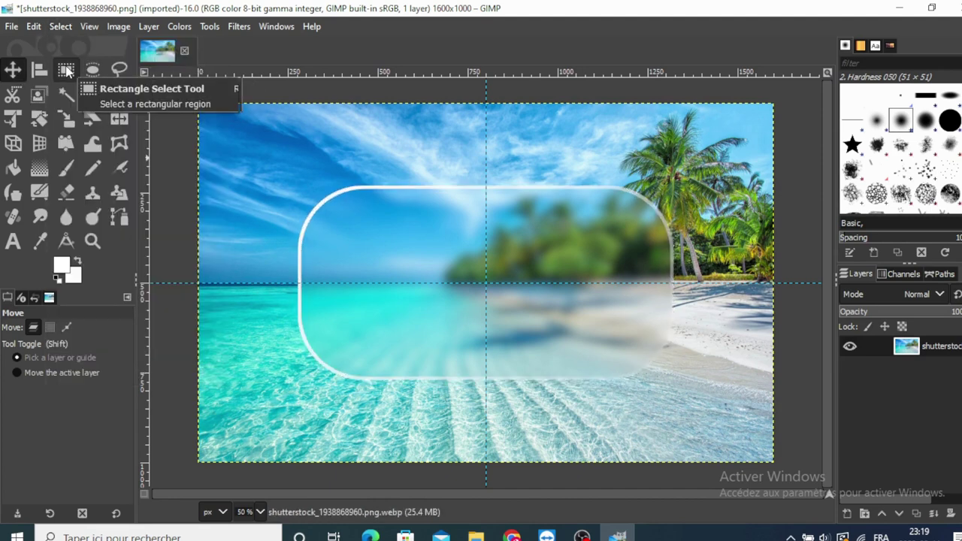
- Add 150 px white text reading GLASS and MORPHISM on two lines inside the panel
{"action": "left_click", "coordinate": [14, 241]}
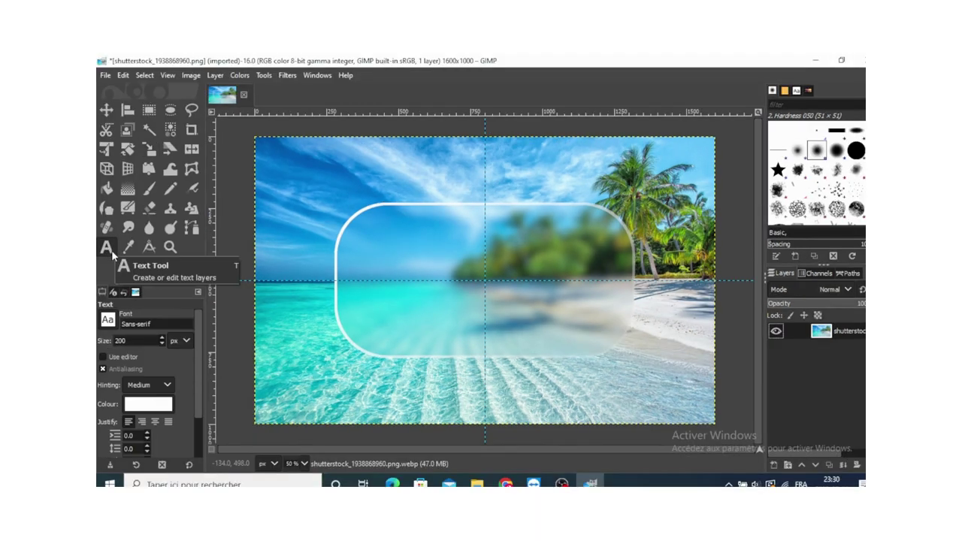
{"action": "left_click", "coordinate": [371, 224]}
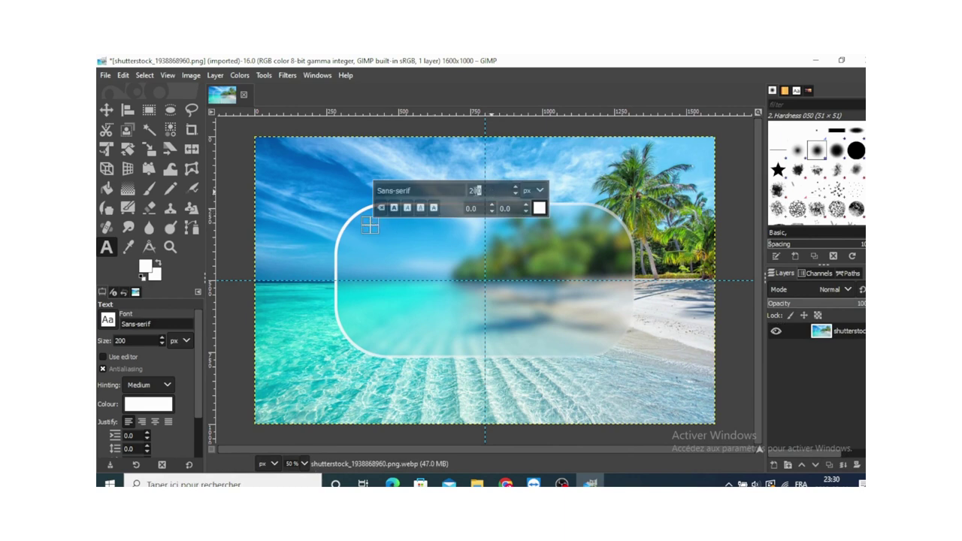
{"action": "type", "text": "150"}
{"action": "left_click", "coordinate": [384, 231]}
{"action": "type", "text": "G"}
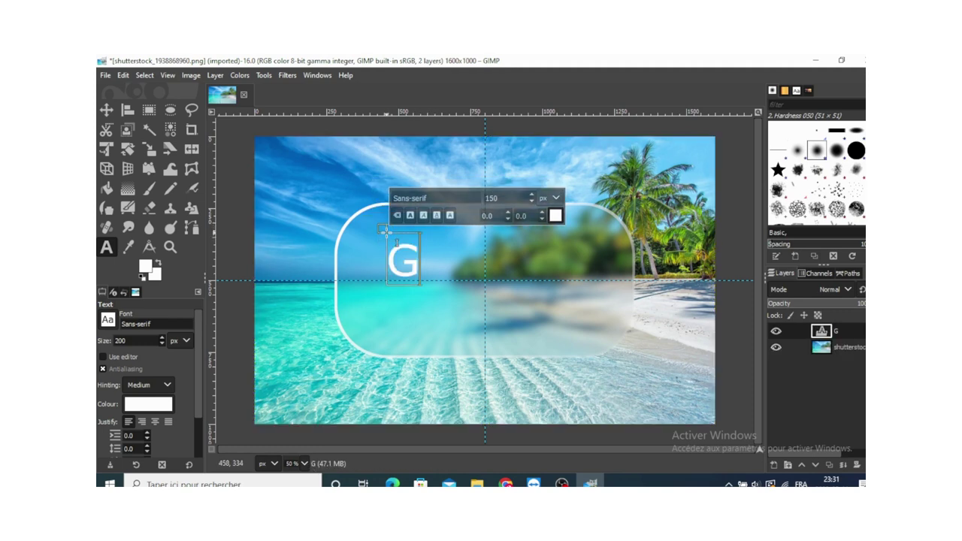
{"action": "type", "text": "LASS"}
{"action": "key", "text": "Return"}
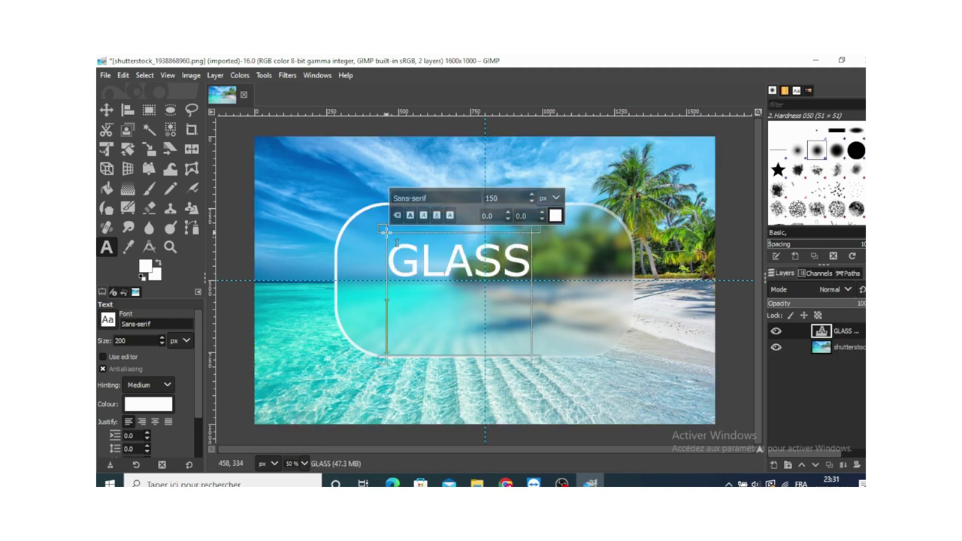
{"action": "type", "text": "MORP"}
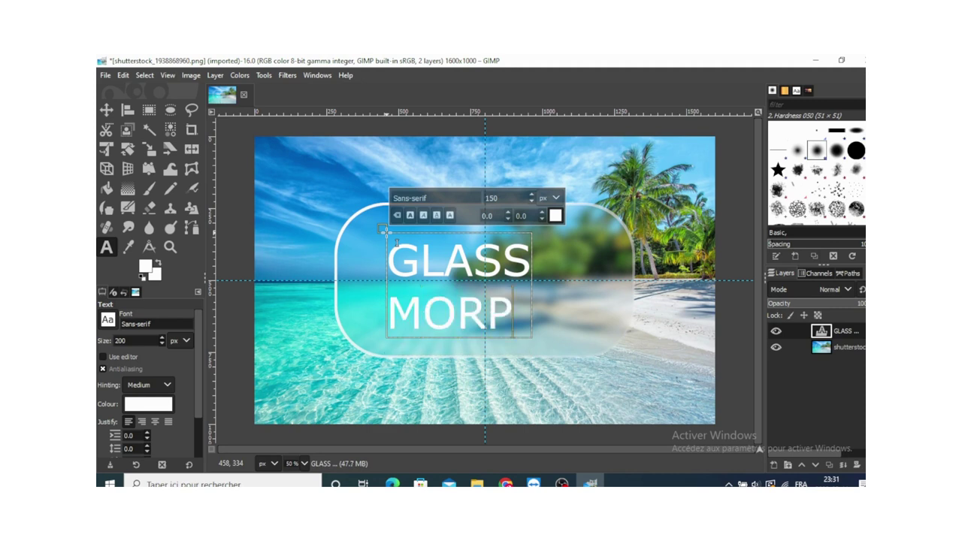
{"action": "type", "text": "HISM"}
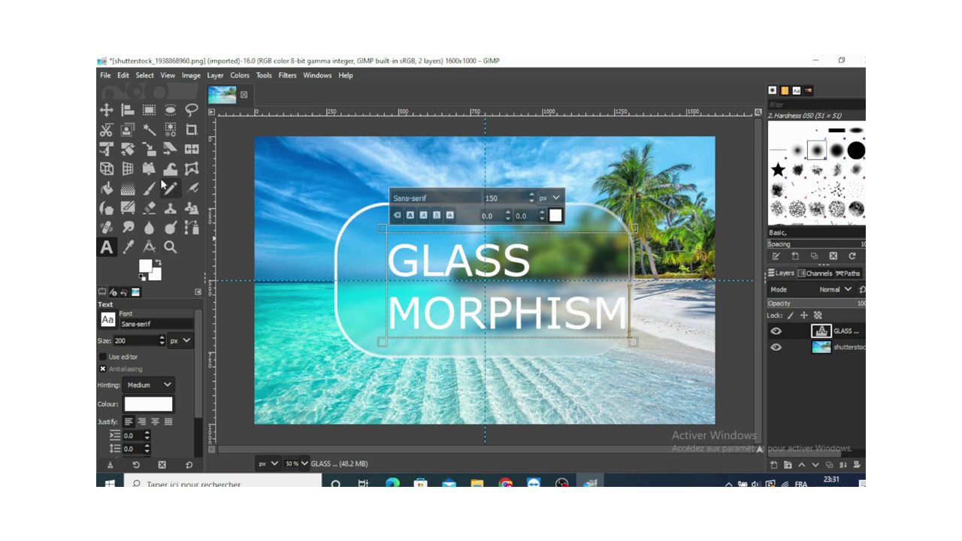
- Enlarge the text layer, shift it slightly left, and merge it down into the photo
{"action": "left_click", "coordinate": [150, 155]}
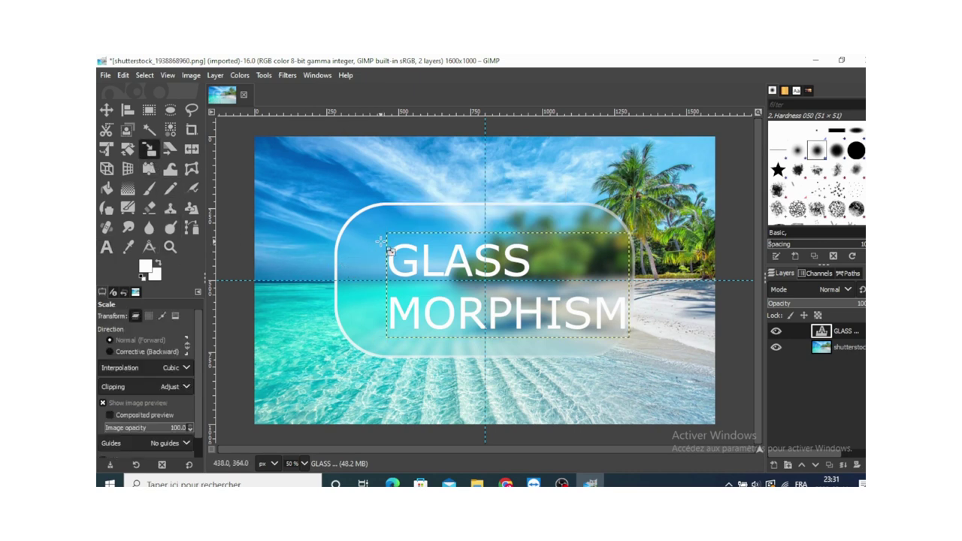
{"action": "mouse_move", "coordinate": [388, 234]}
{"action": "left_mouse_down"}
{"action": "mouse_move", "coordinate": [358, 218]}
{"action": "mouse_move", "coordinate": [373, 230]}
{"action": "left_mouse_up"}
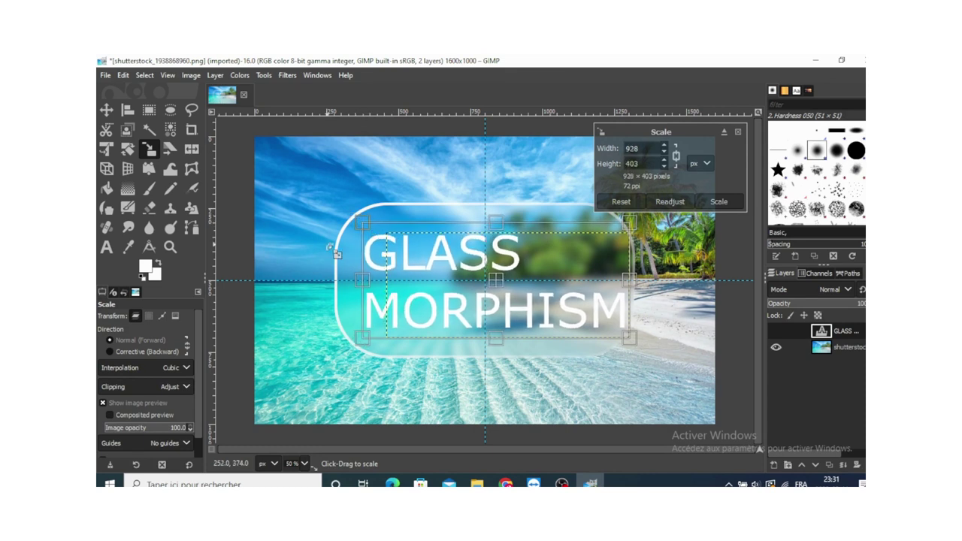
{"action": "left_click", "coordinate": [106, 110]}
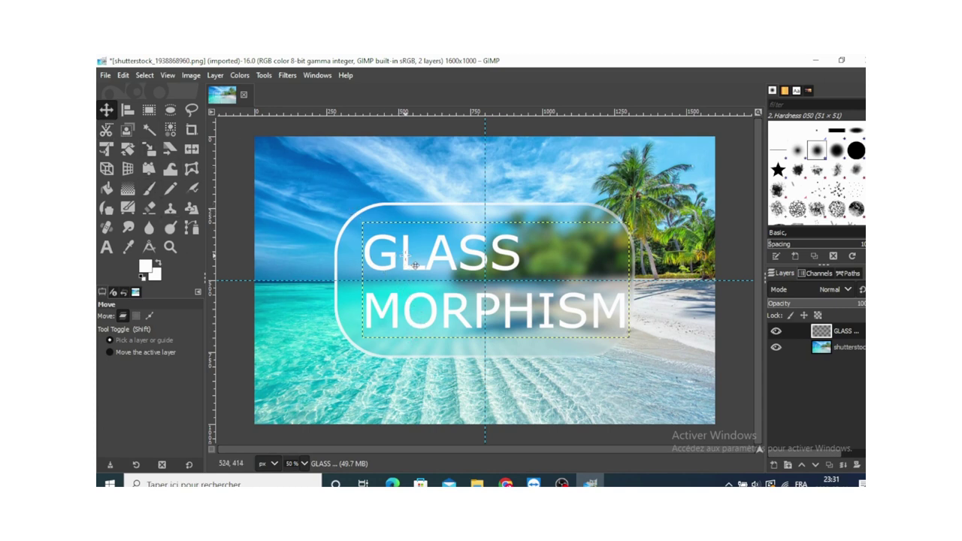
{"action": "left_click_drag", "start_coordinate": [415, 266], "coordinate": [408, 257]}
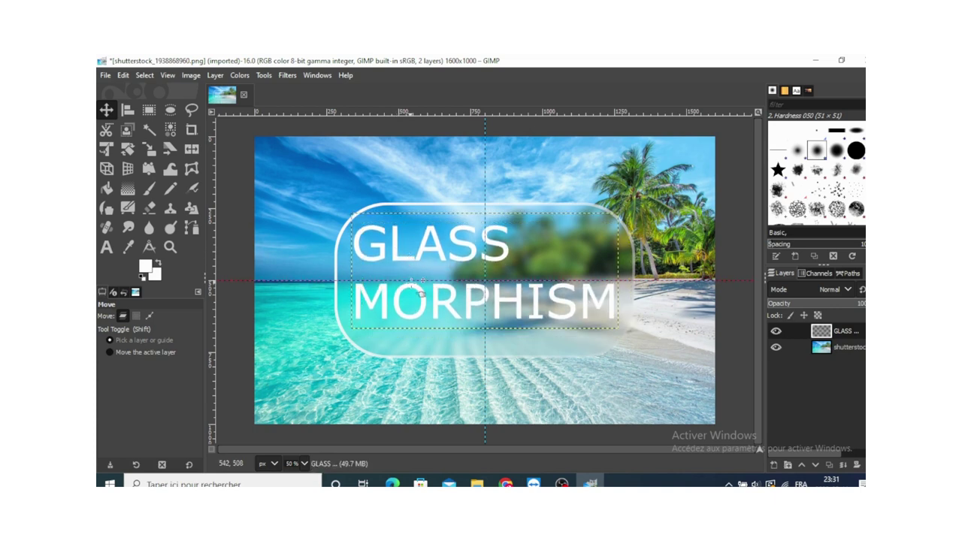
{"action": "right_click", "coordinate": [823, 330]}
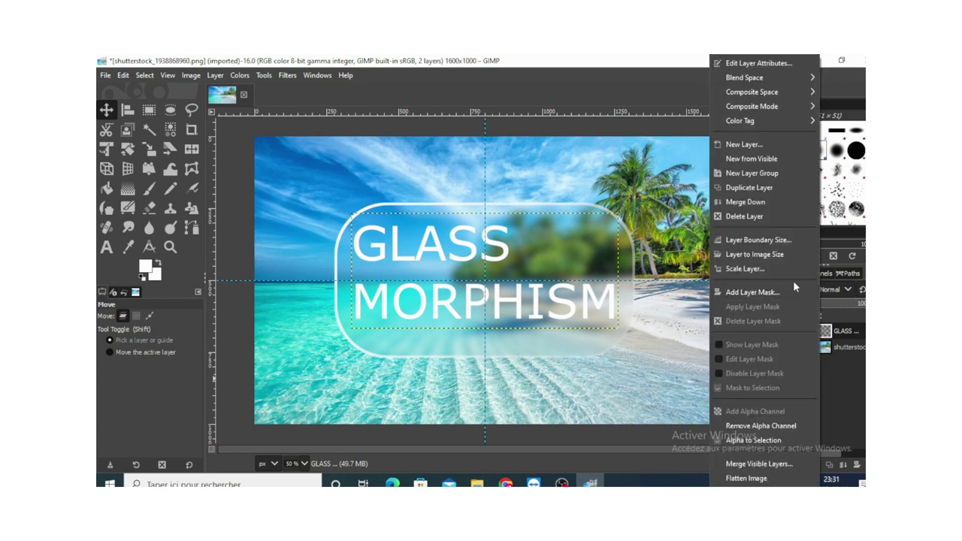
{"action": "left_click", "coordinate": [752, 202]}
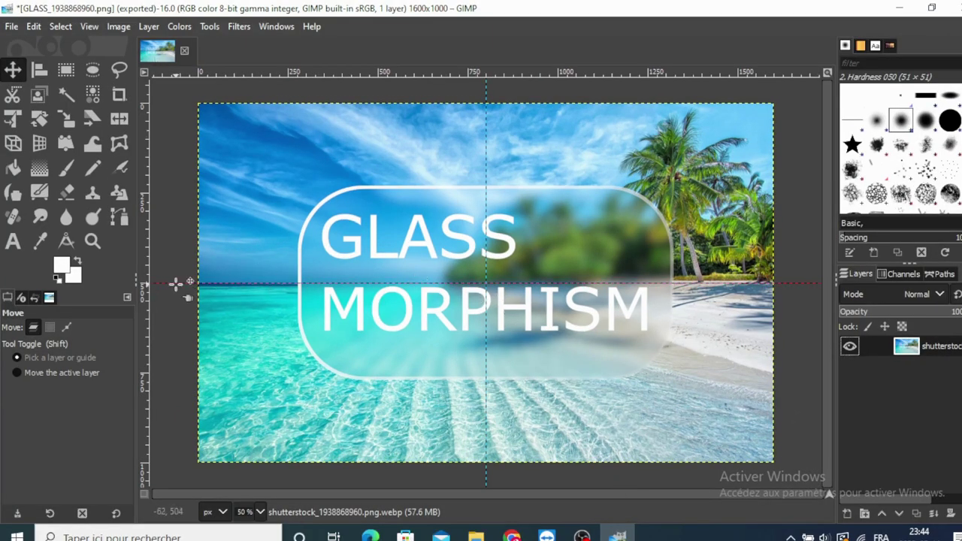
- Drag the horizontal and vertical centre guides off the canvas to delete them
{"action": "left_click_drag", "start_coordinate": [175, 283], "coordinate": [177, 482]}
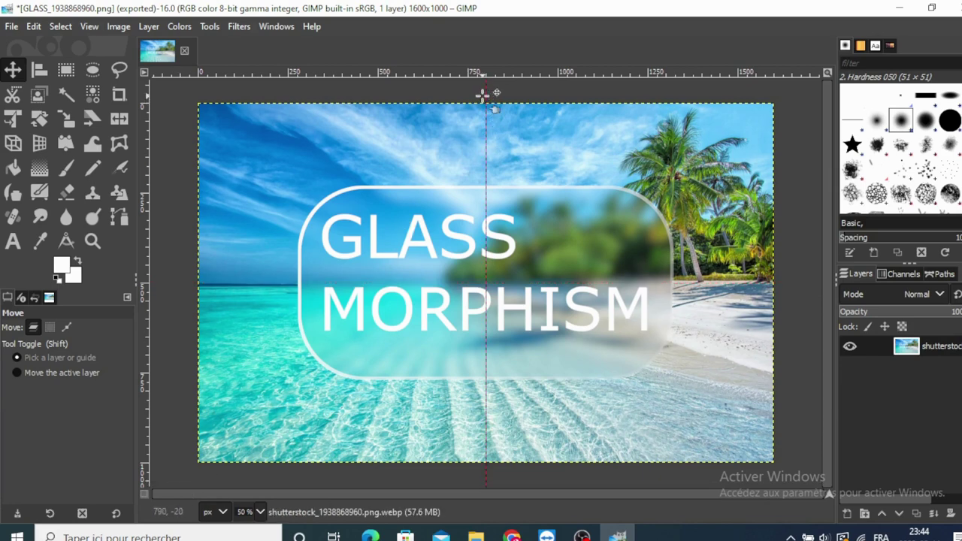
{"action": "left_click_drag", "start_coordinate": [483, 94], "coordinate": [155, 103]}
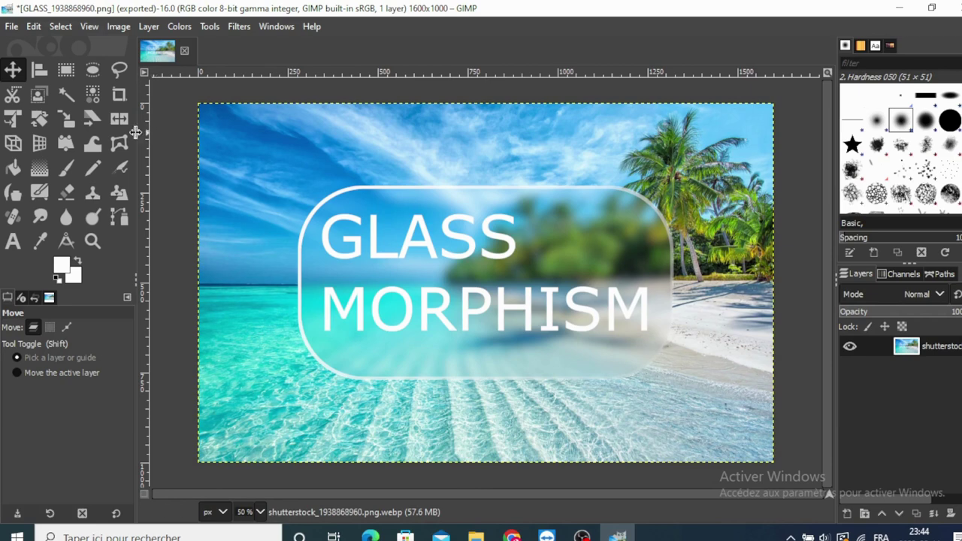
{"action": "left_click", "coordinate": [13, 26]}
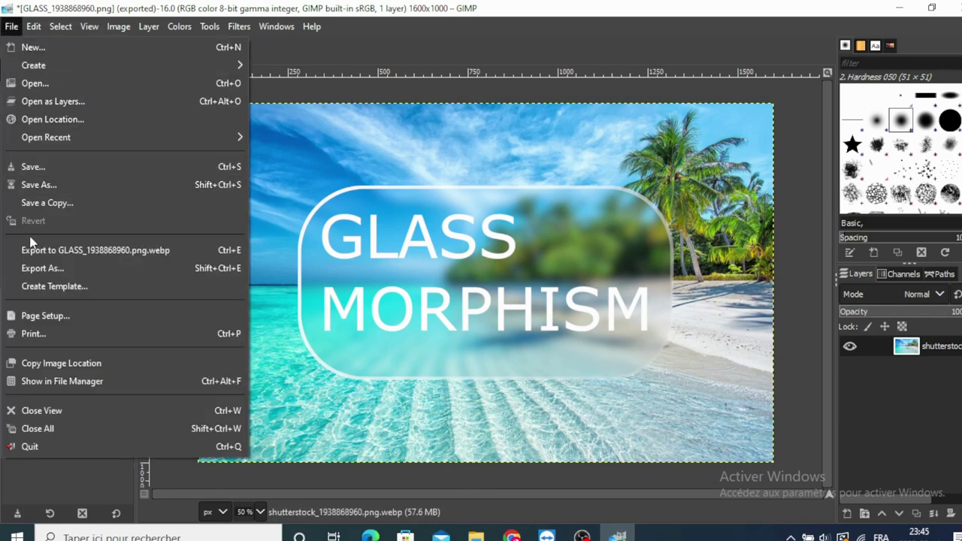
- In the Export As dialog, rename the output file to GLASS1_1938868960.png.webp
{"action": "left_click", "coordinate": [32, 269]}
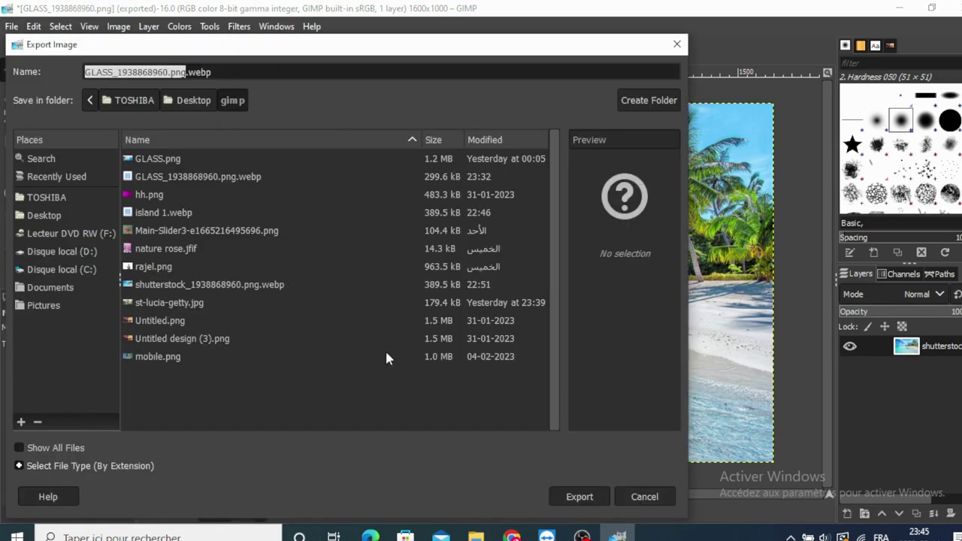
{"action": "triple_click", "coordinate": [113, 71]}
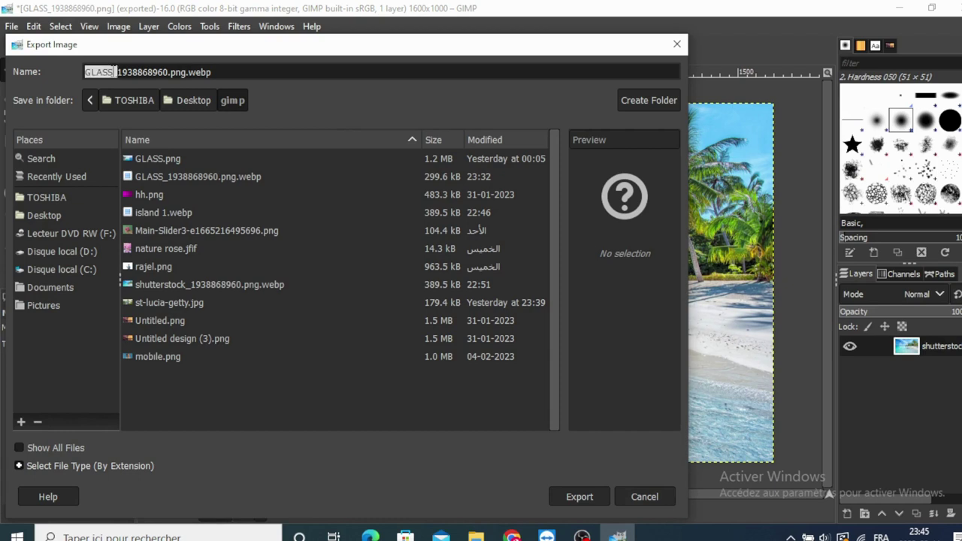
{"action": "left_click", "coordinate": [113, 71]}
{"action": "type", "text": "1"}
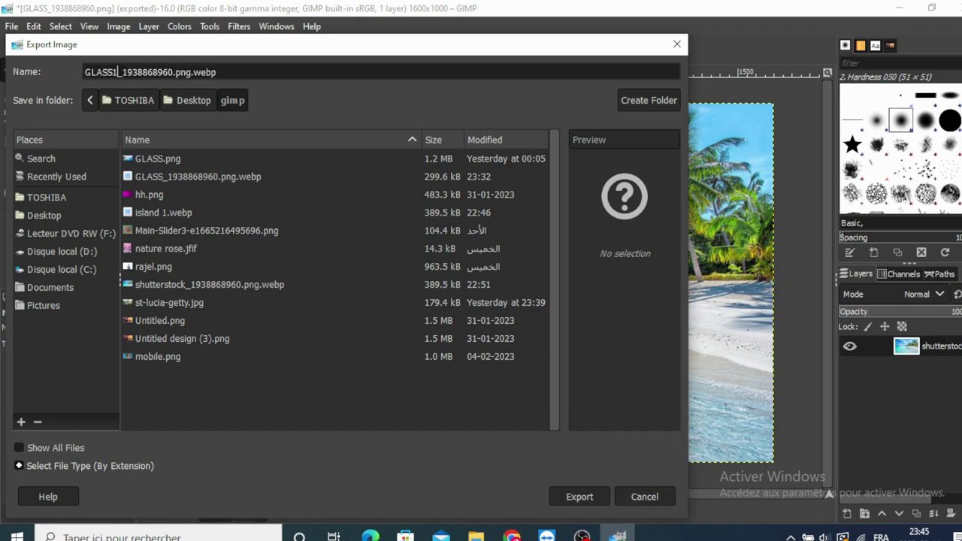